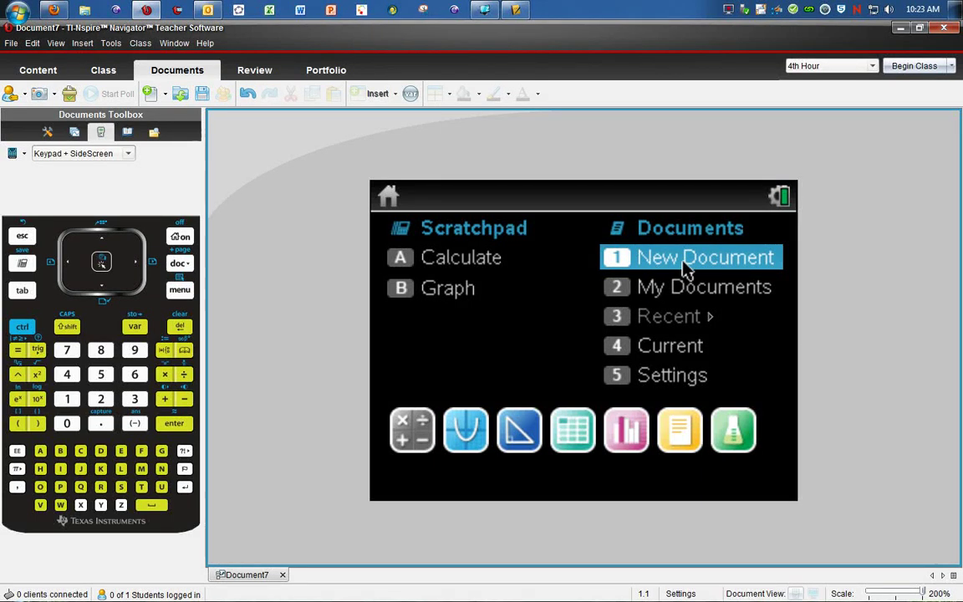
# Start a new document without saving the previous one and add a Geometry page.
pyautogui.click(755, 264)
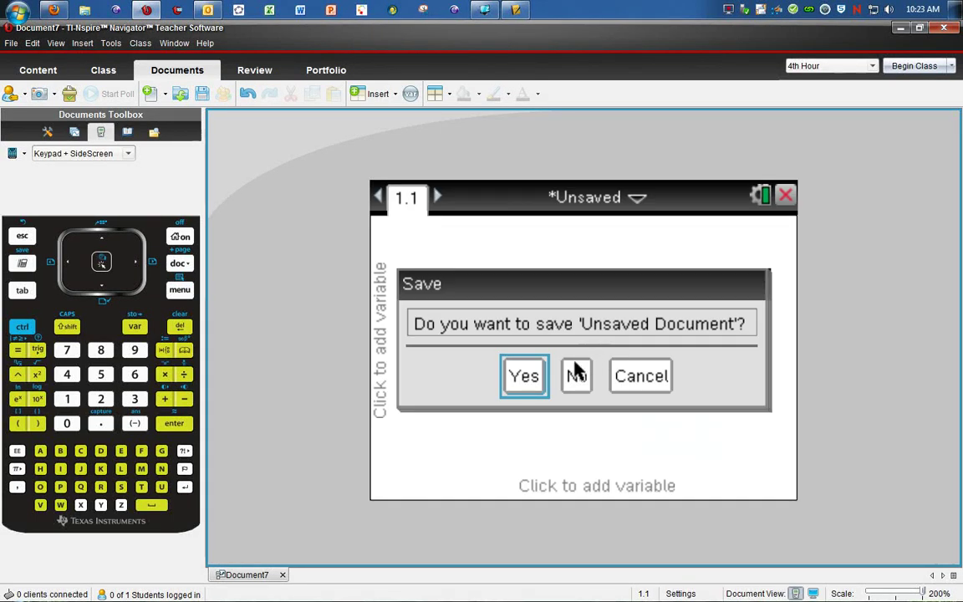
pyautogui.click(576, 375)
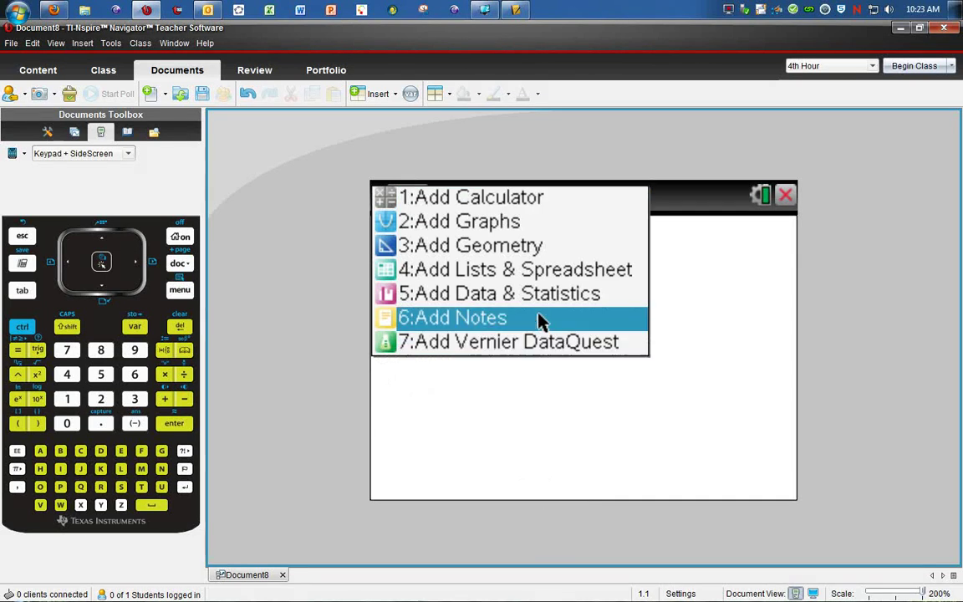
pyautogui.click(545, 253)
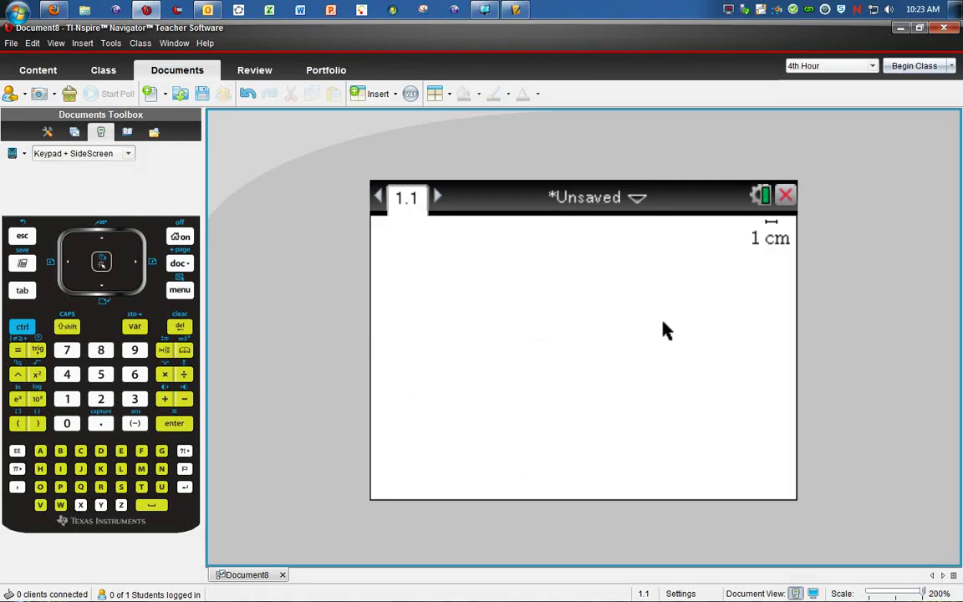
# Open the Geometry menu and reveal the Shapes submenu with Circle, Triangle, Rectangle and Polygon tools.
pyautogui.click(180, 290)
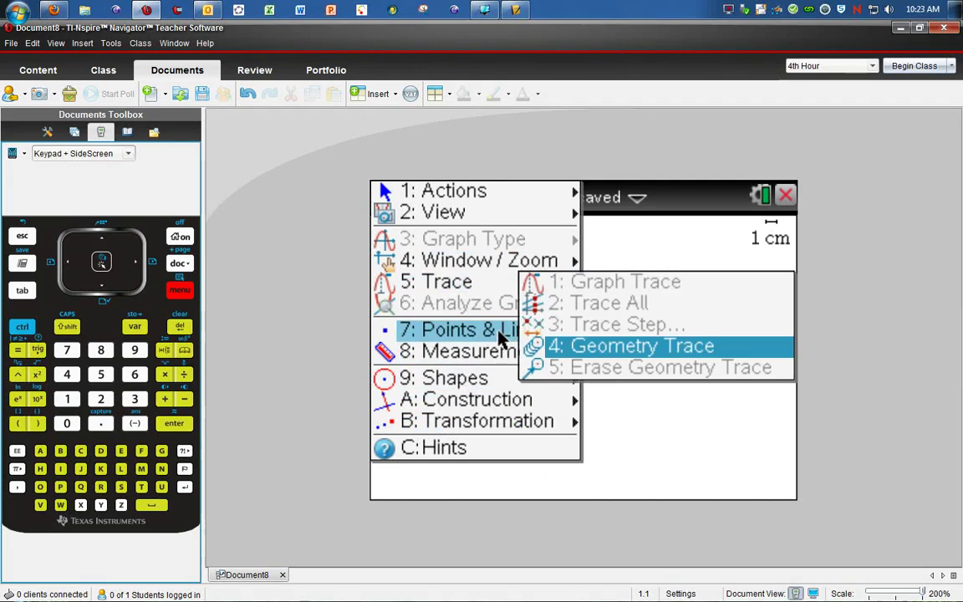
pyautogui.moveTo(498, 337)
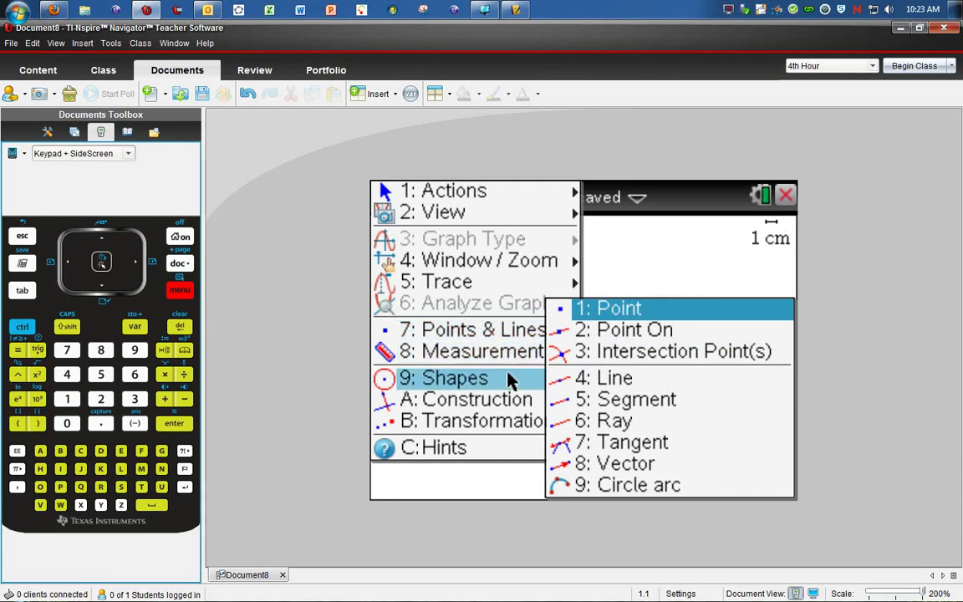
pyautogui.moveTo(509, 386)
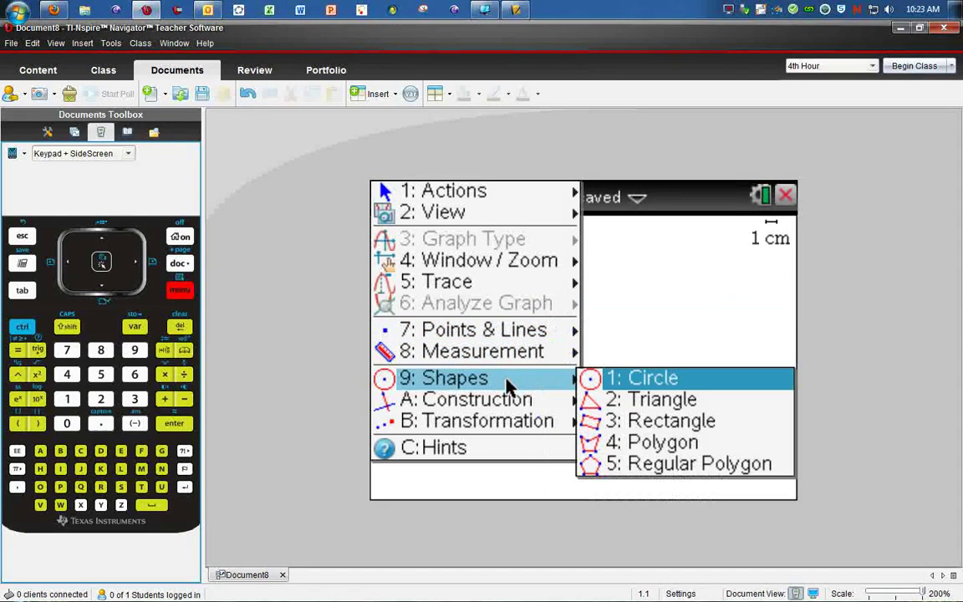
# Draw a circle centred on the left side of the page, then exit the Circle tool.
pyautogui.click(679, 381)
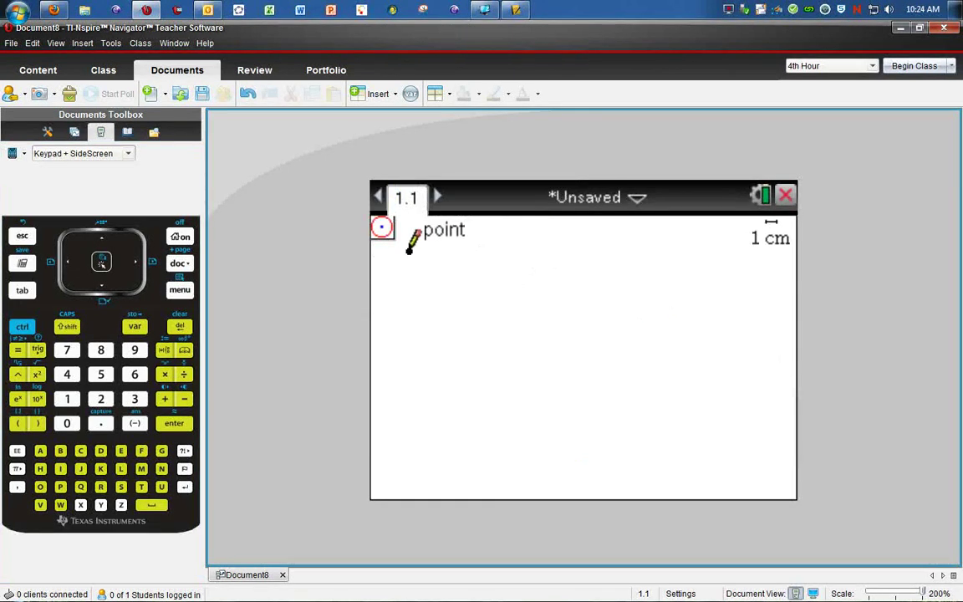
pyautogui.click(433, 303)
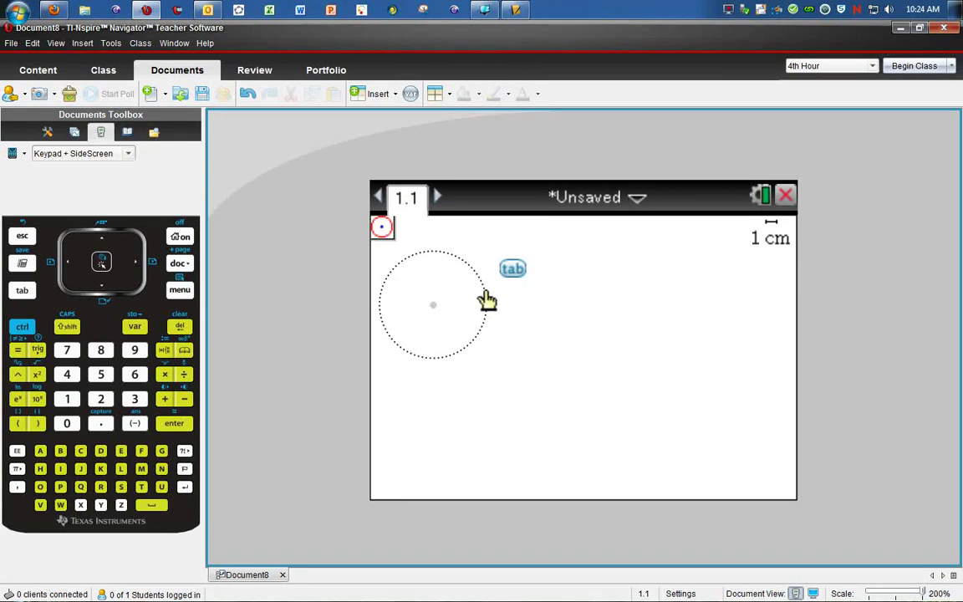
pyautogui.click(487, 301)
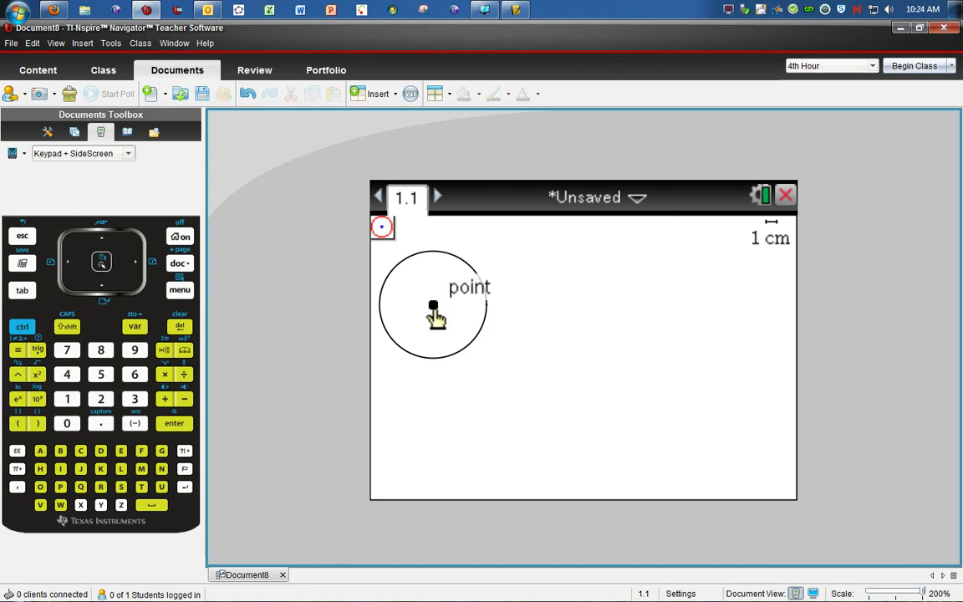
pyautogui.click(469, 303)
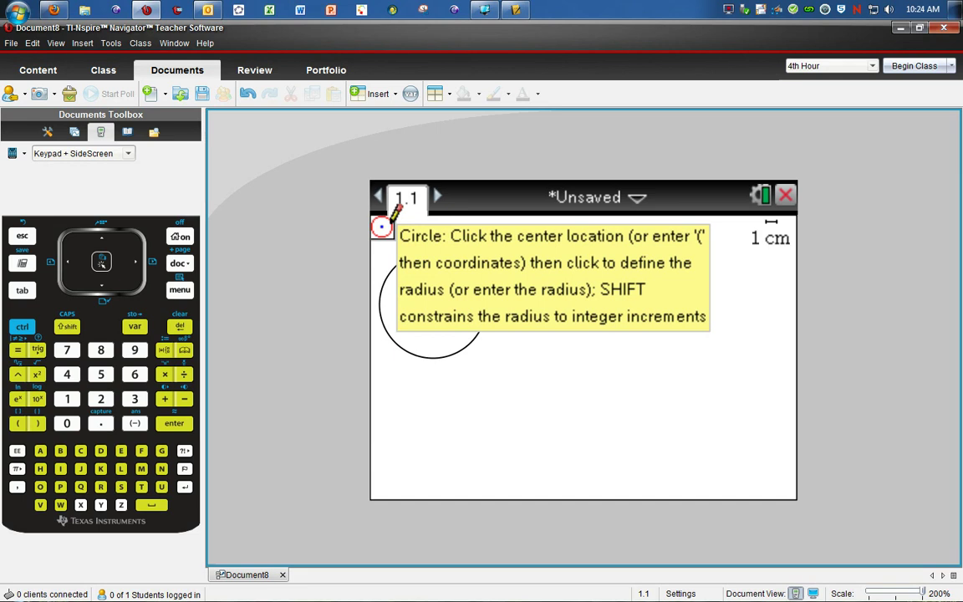
pyautogui.press('Escape')
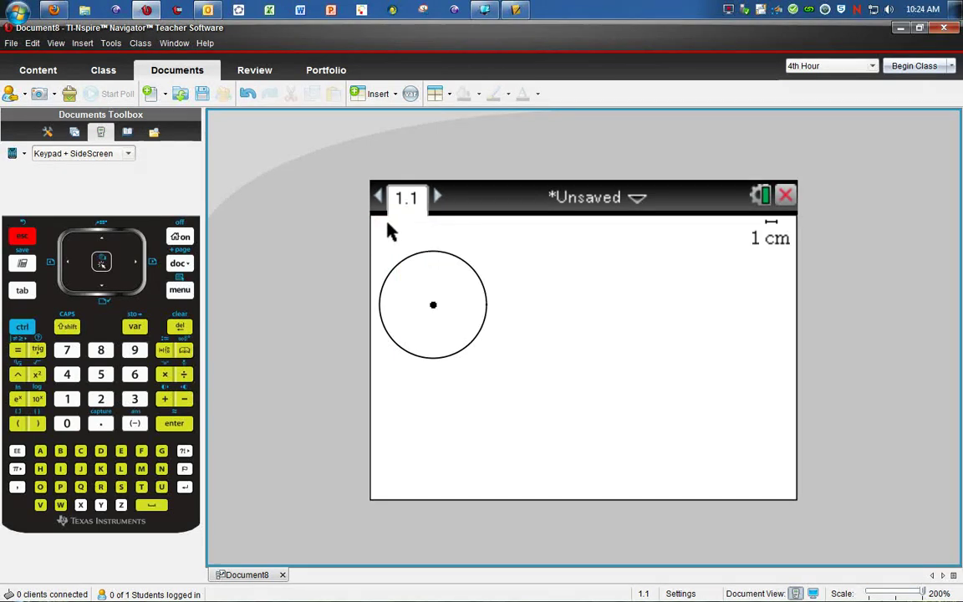
# Draw a three-vertex triangle to the right of the circle, then exit the Triangle tool.
pyautogui.click(187, 292)
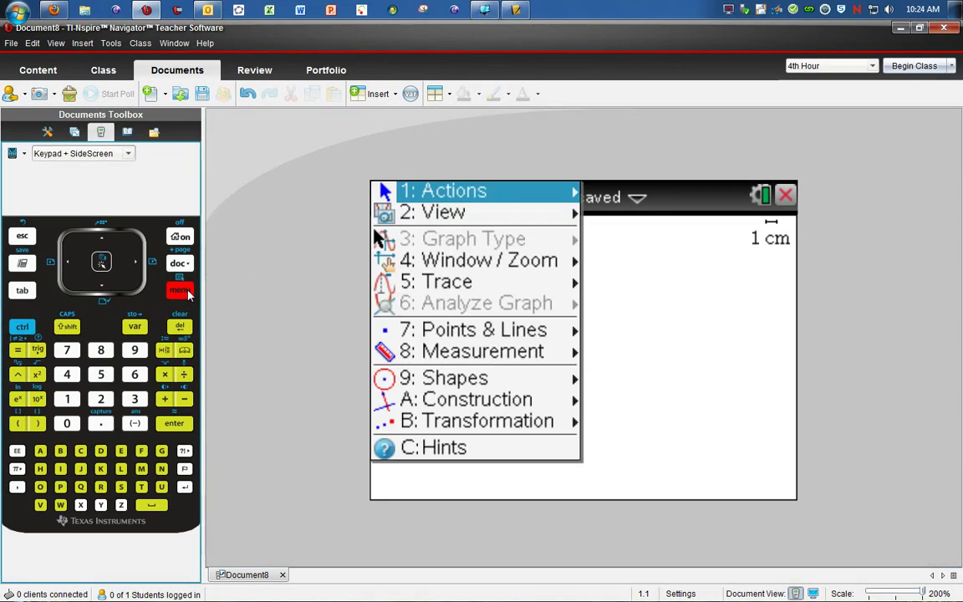
pyautogui.press('9')
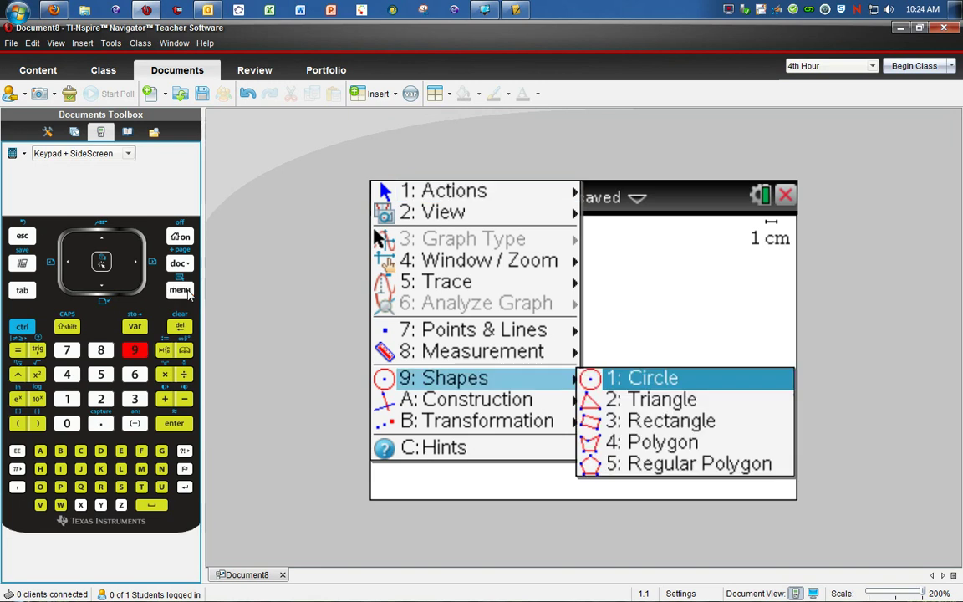
pyautogui.click(650, 401)
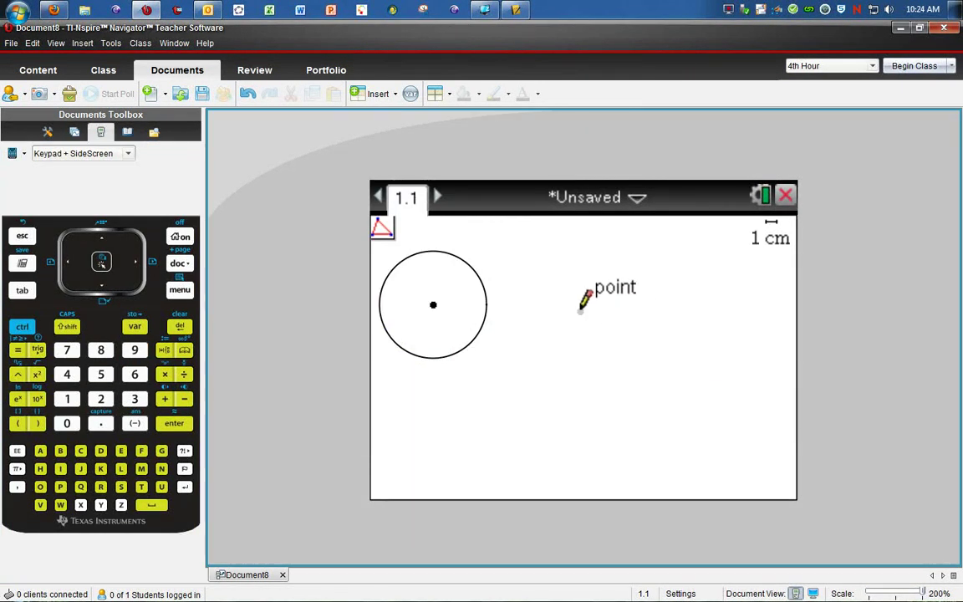
pyautogui.click(527, 325)
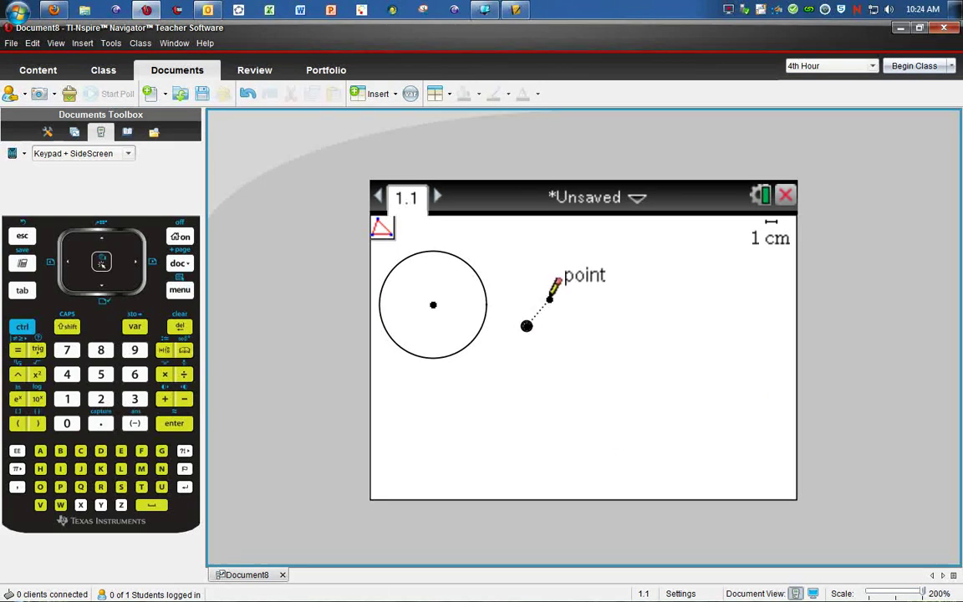
pyautogui.click(582, 244)
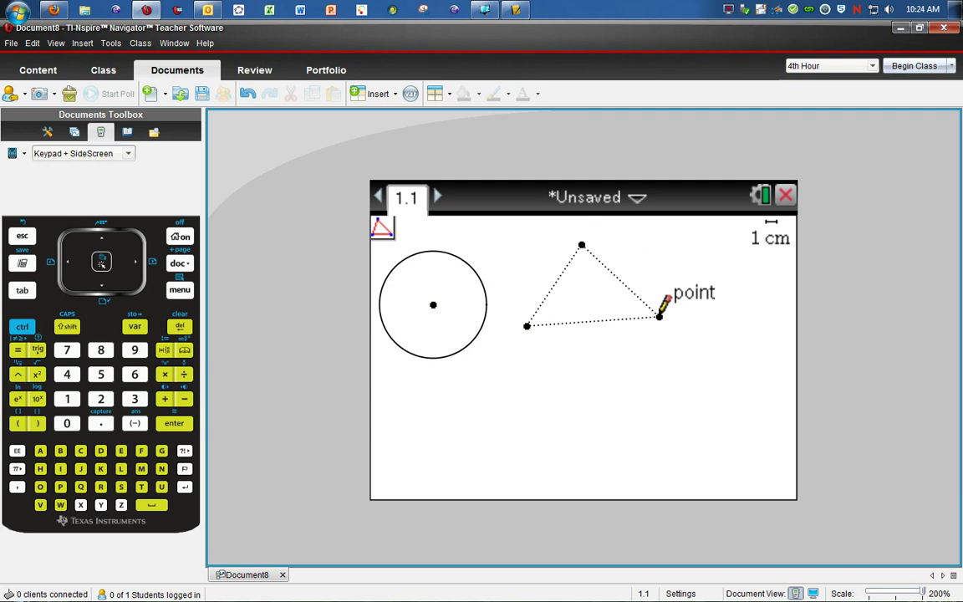
pyautogui.click(663, 316)
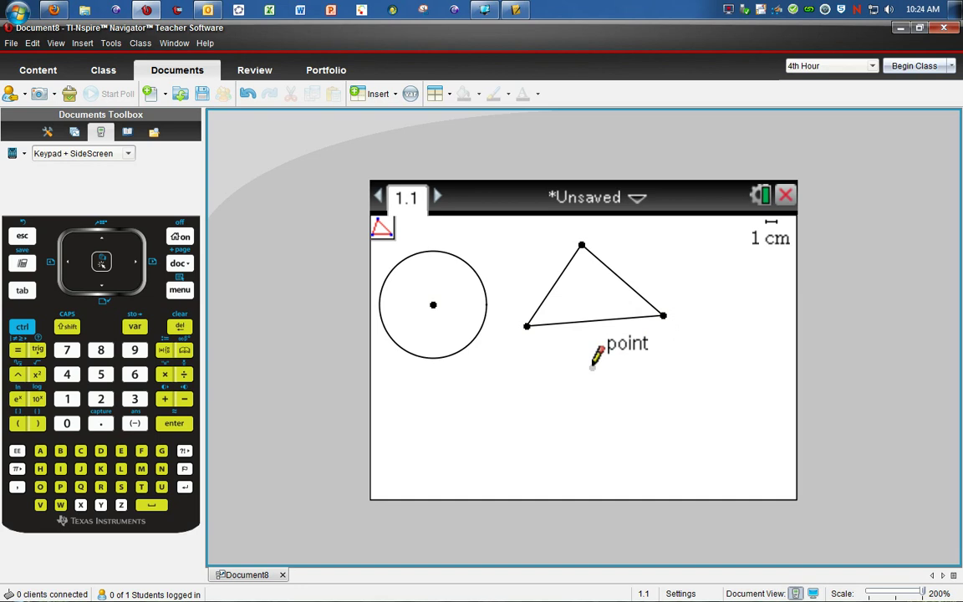
pyautogui.press('Escape')
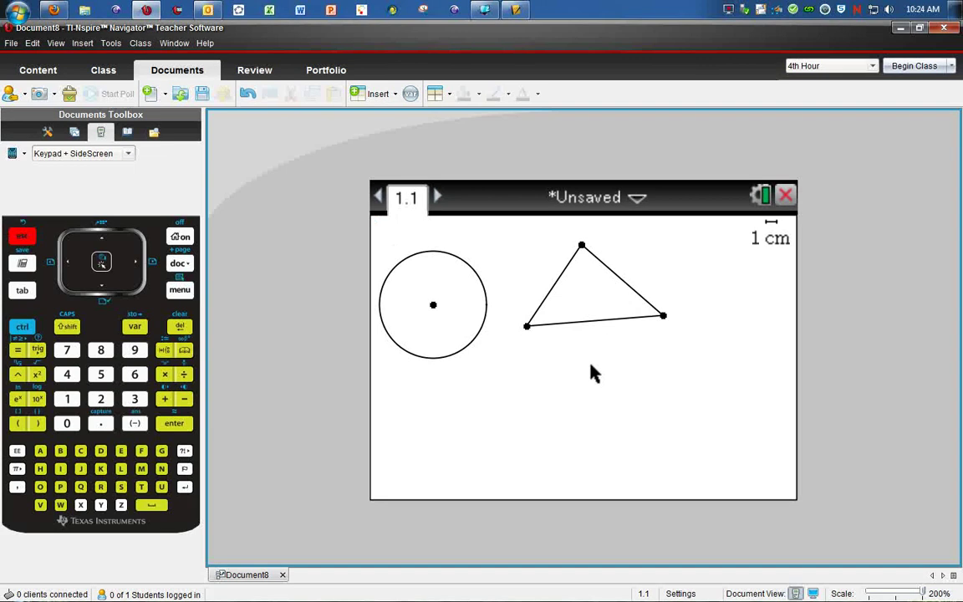
# Draw a rectangle below the circle by placing two corners and setting its height.
pyautogui.click(191, 291)
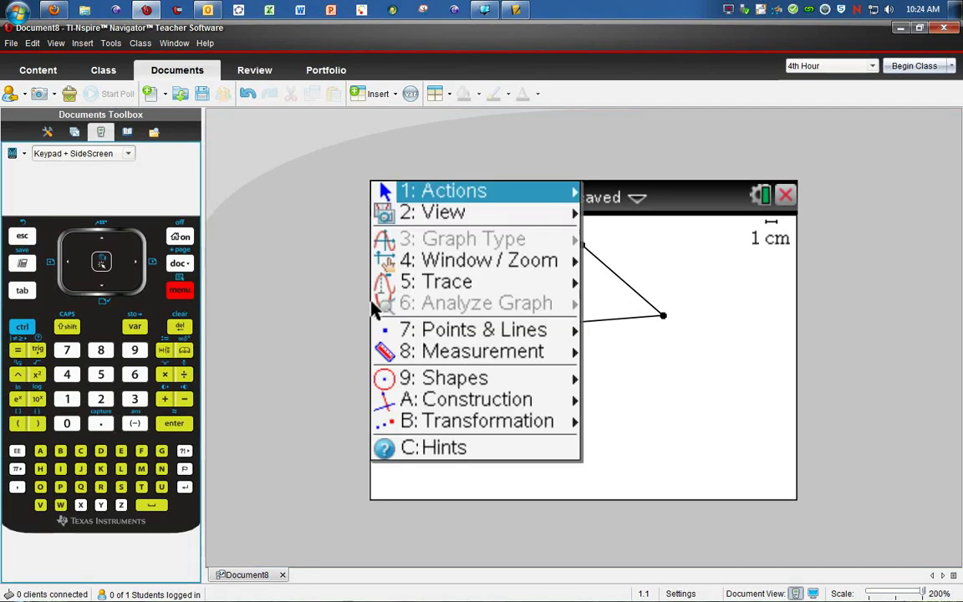
pyautogui.moveTo(513, 385)
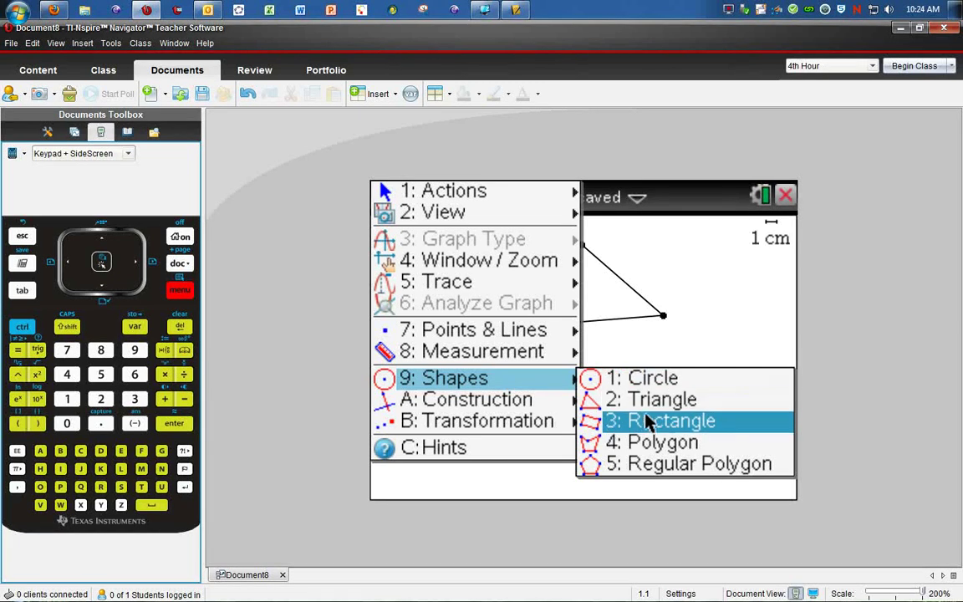
pyautogui.click(620, 423)
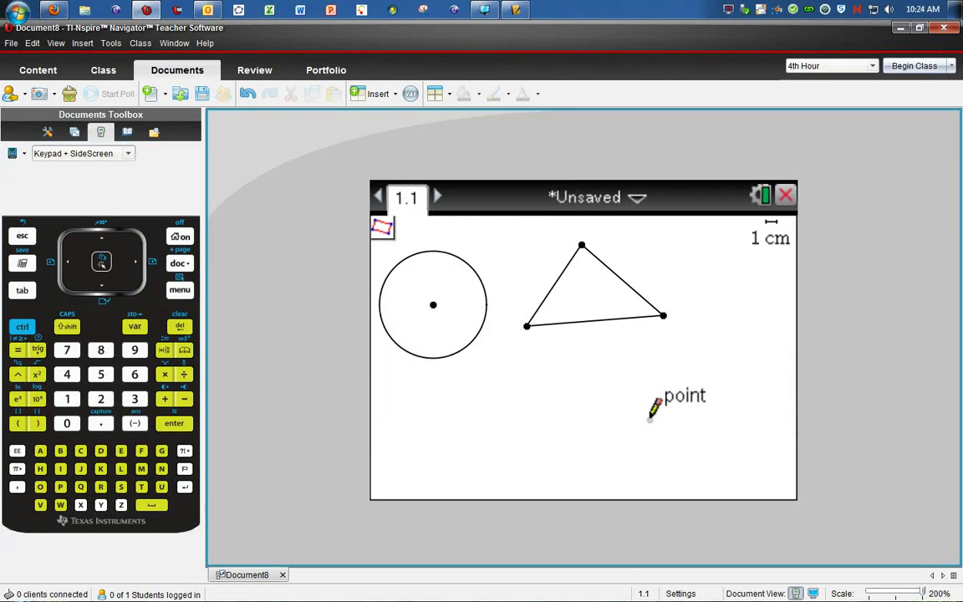
pyautogui.click(401, 386)
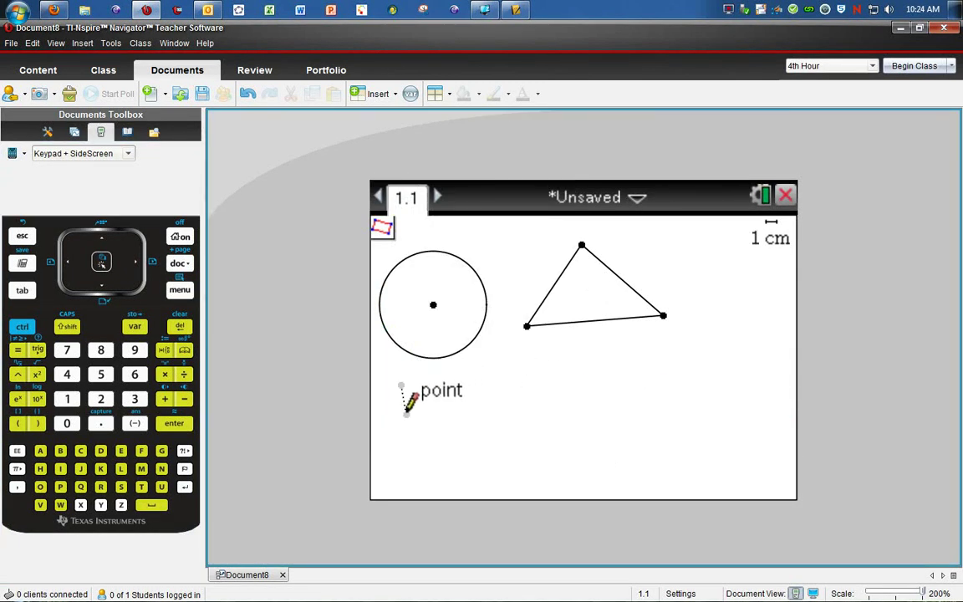
pyautogui.click(399, 442)
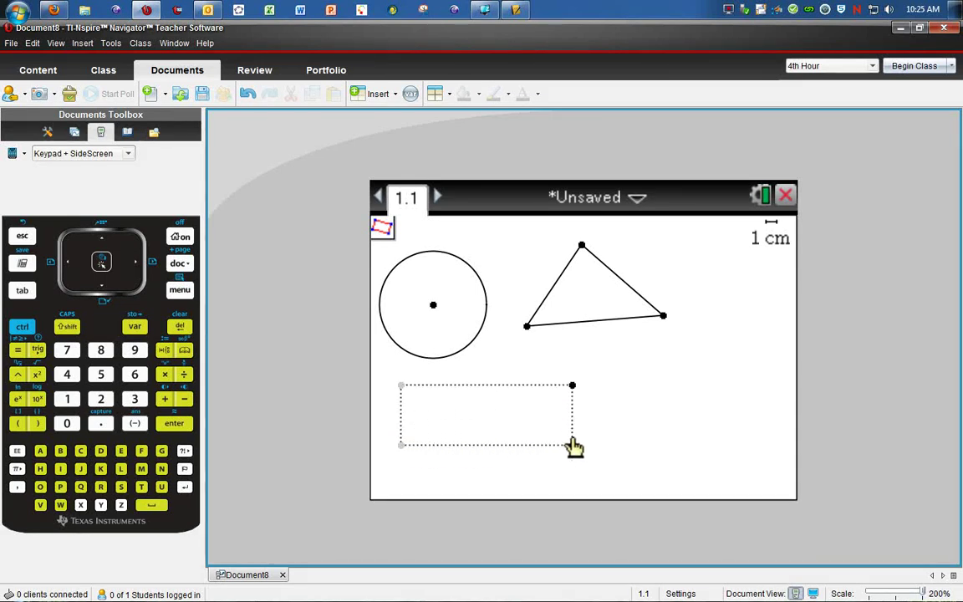
pyautogui.click(574, 446)
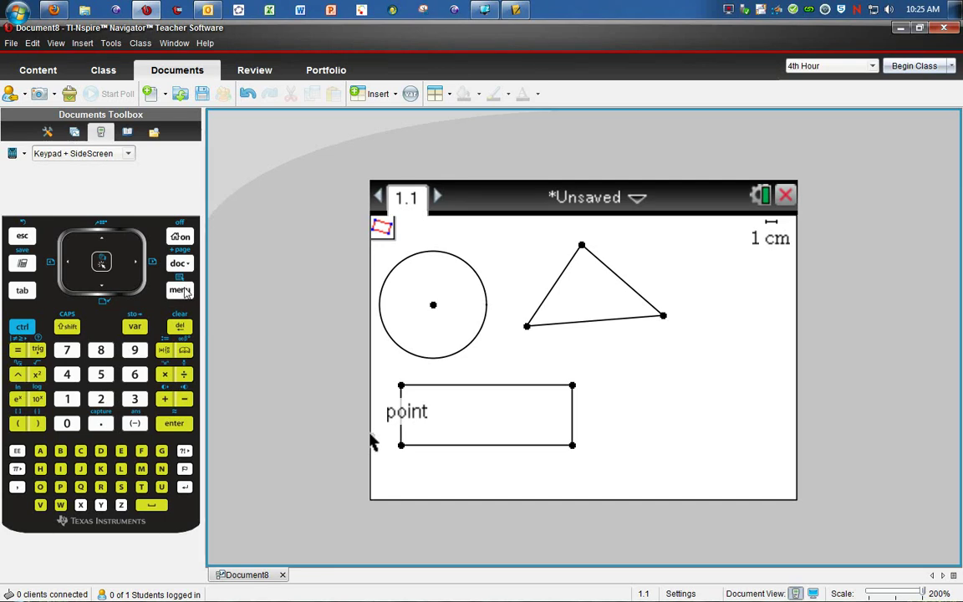
# Draw a six-cornered polygon right of the rectangle, closing it on the first vertex.
pyautogui.click(180, 290)
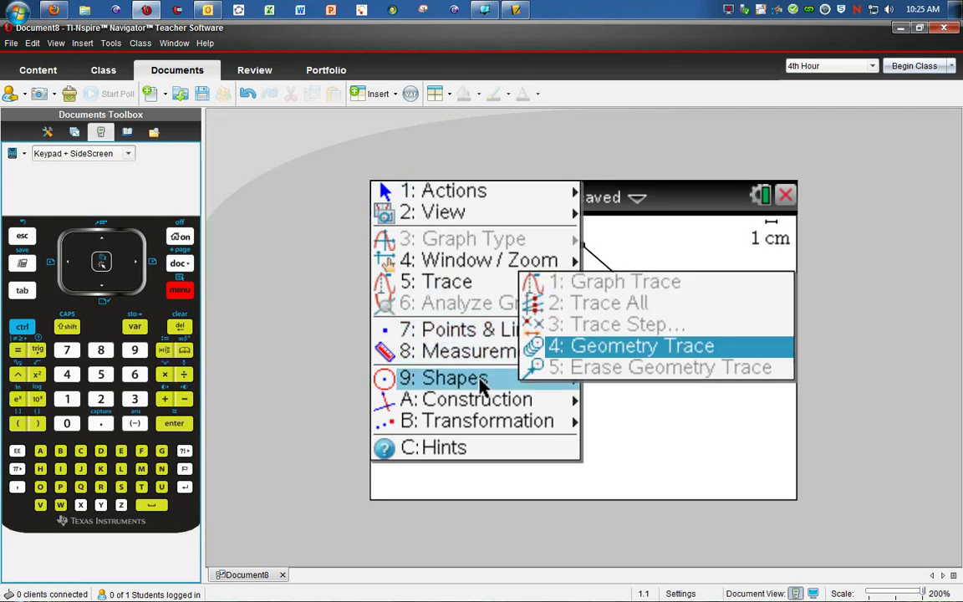
pyautogui.moveTo(527, 380)
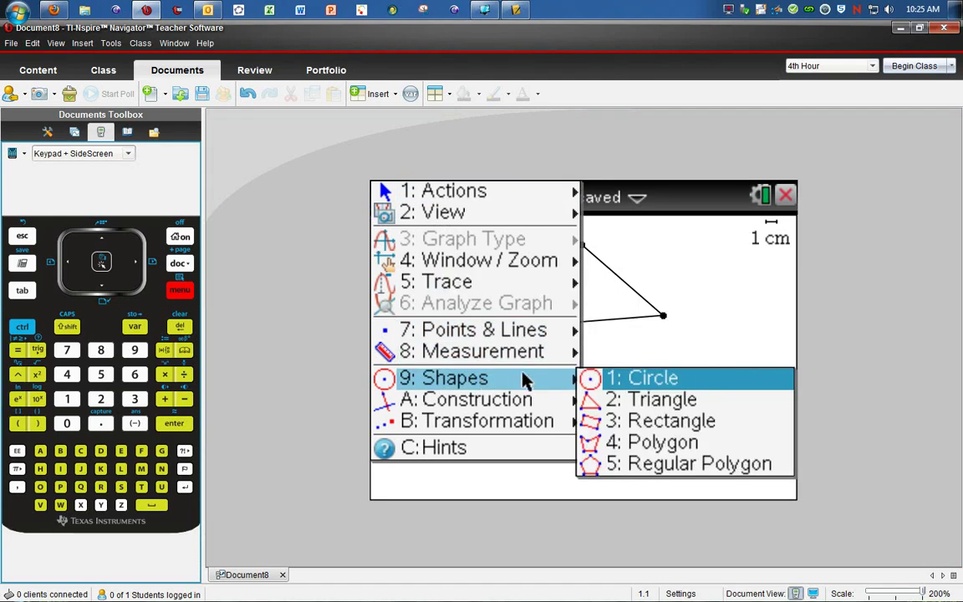
pyautogui.click(672, 443)
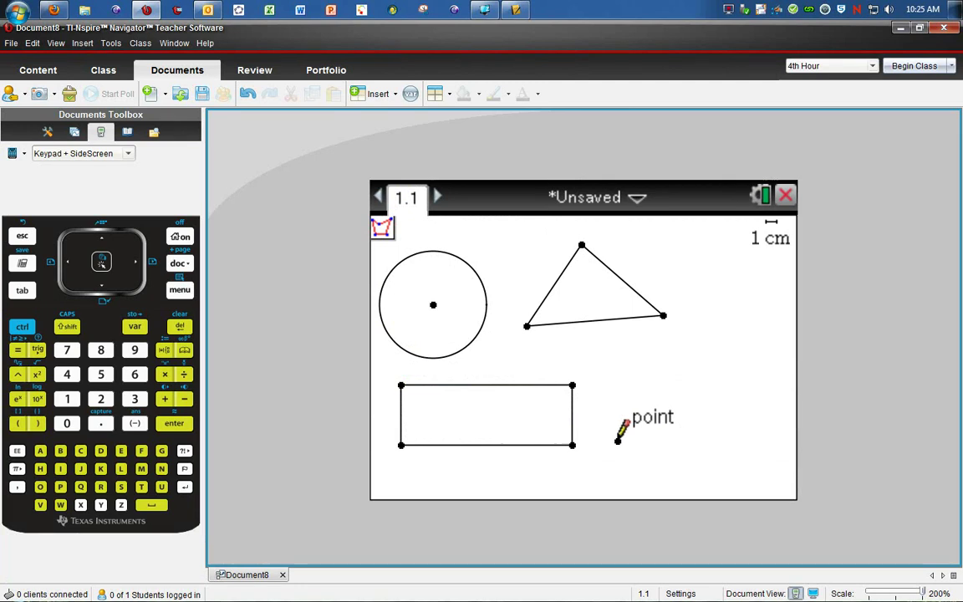
pyautogui.click(617, 441)
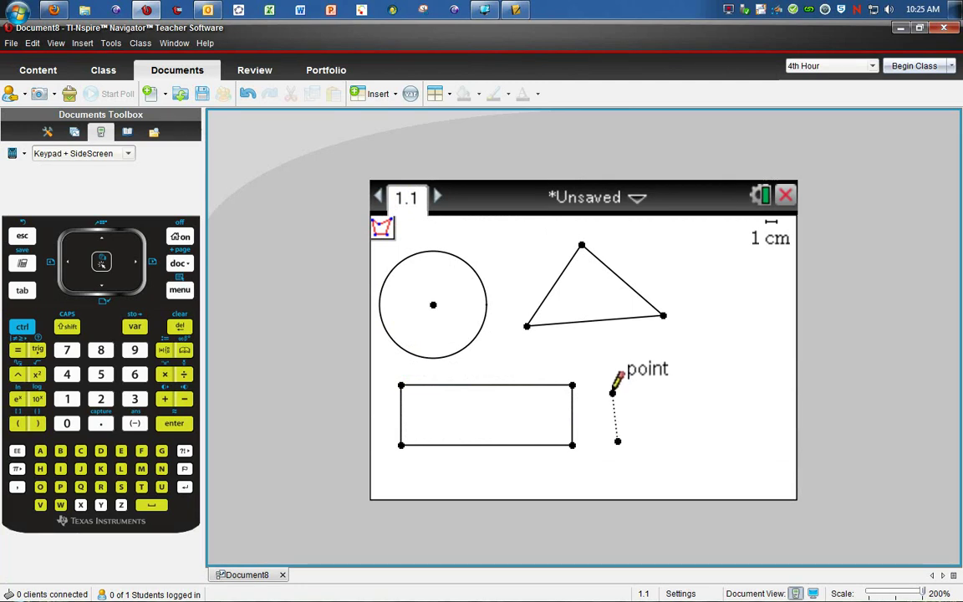
pyautogui.click(602, 362)
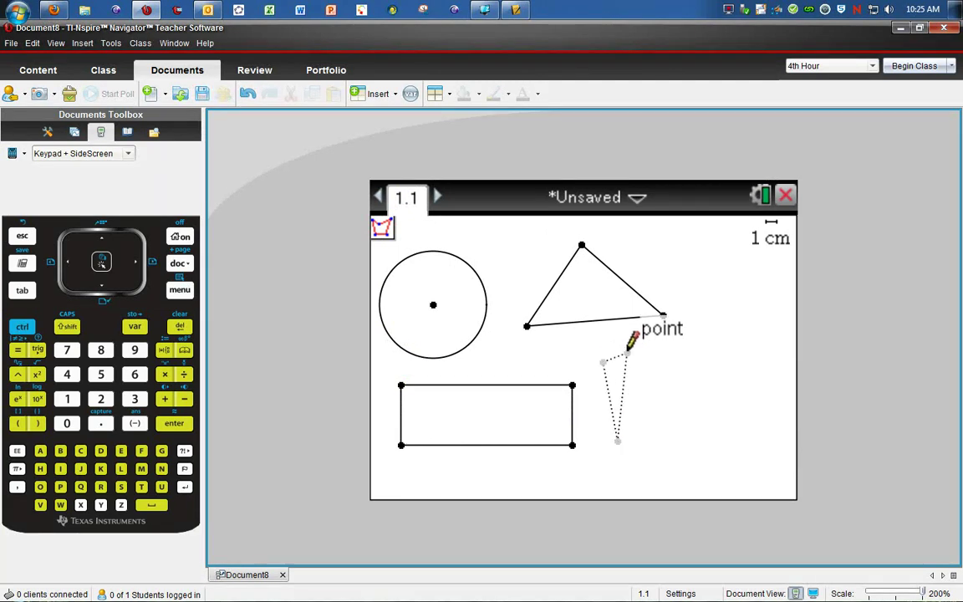
pyautogui.click(701, 321)
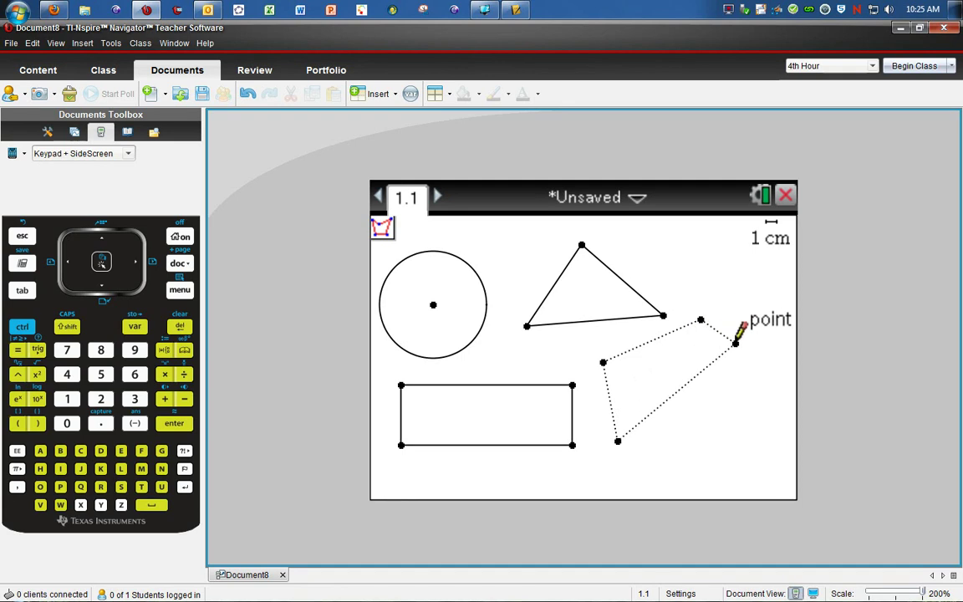
pyautogui.click(757, 386)
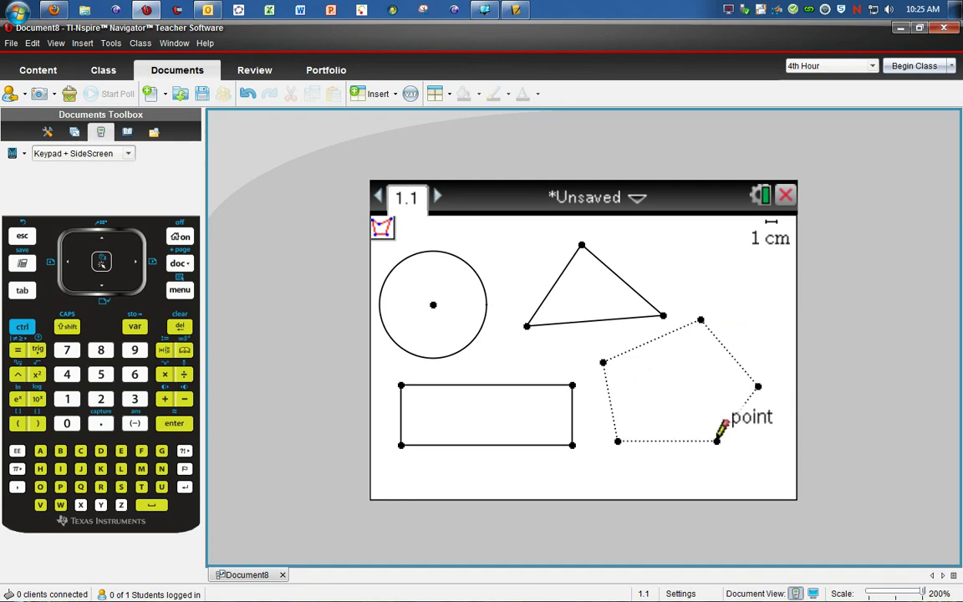
pyautogui.click(710, 474)
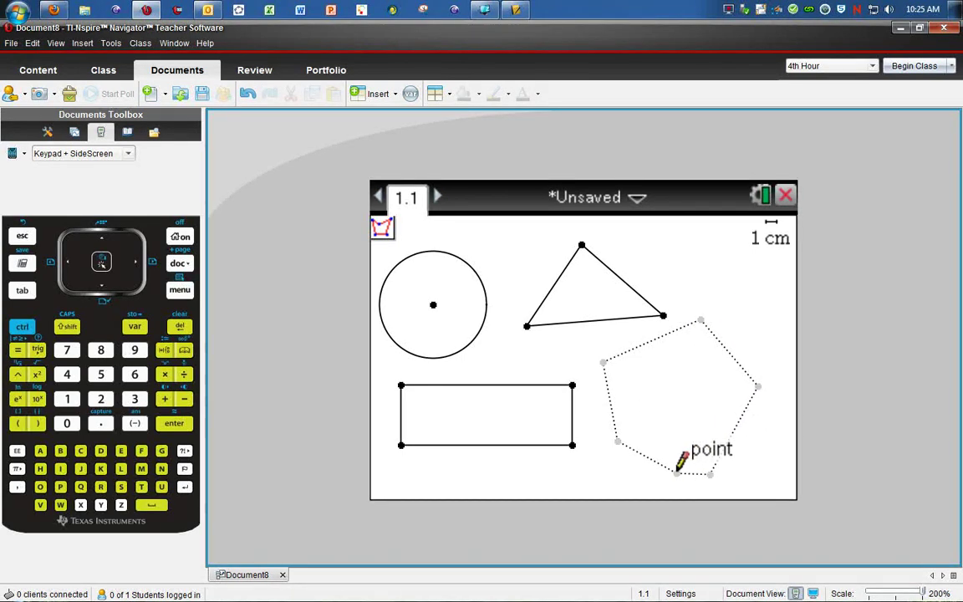
pyautogui.click(647, 485)
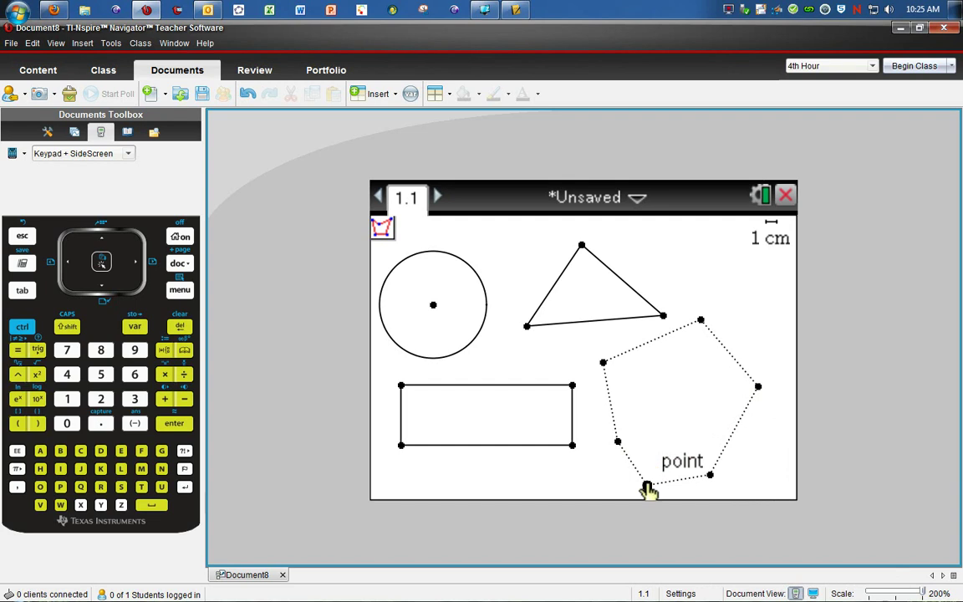
pyautogui.click(617, 443)
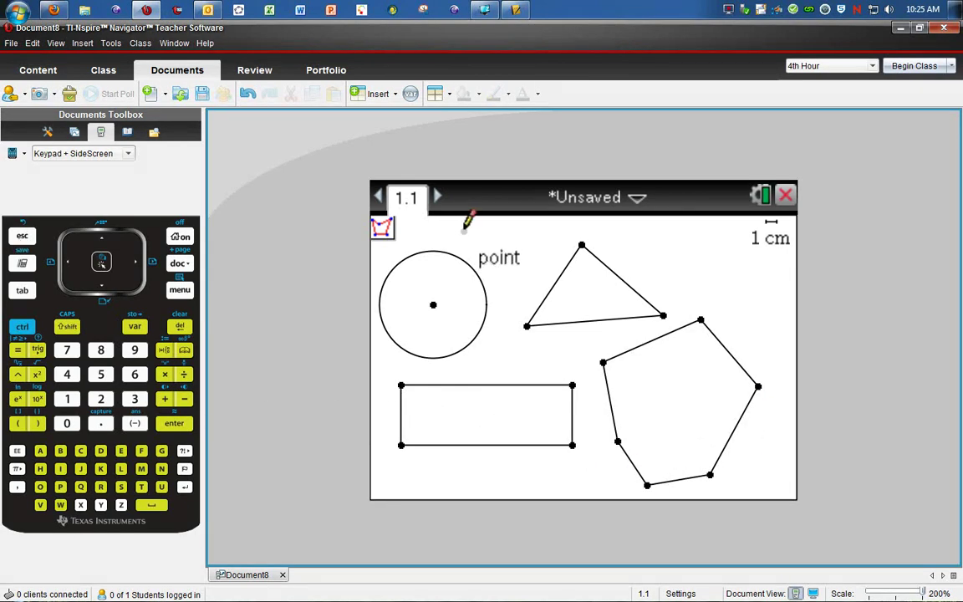
# Reshape the triangle, nudge the circle up and right, and tilt the rectangle.
pyautogui.click(21, 235)
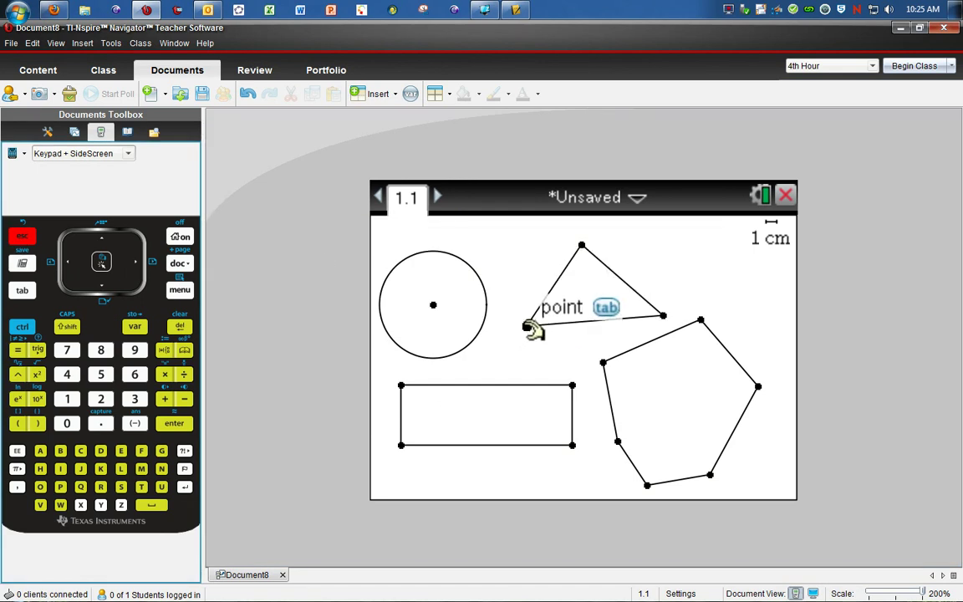
pyautogui.moveTo(531, 327)
pyautogui.mouseDown()
pyautogui.moveTo(524, 273)
pyautogui.moveTo(535, 311)
pyautogui.mouseUp()
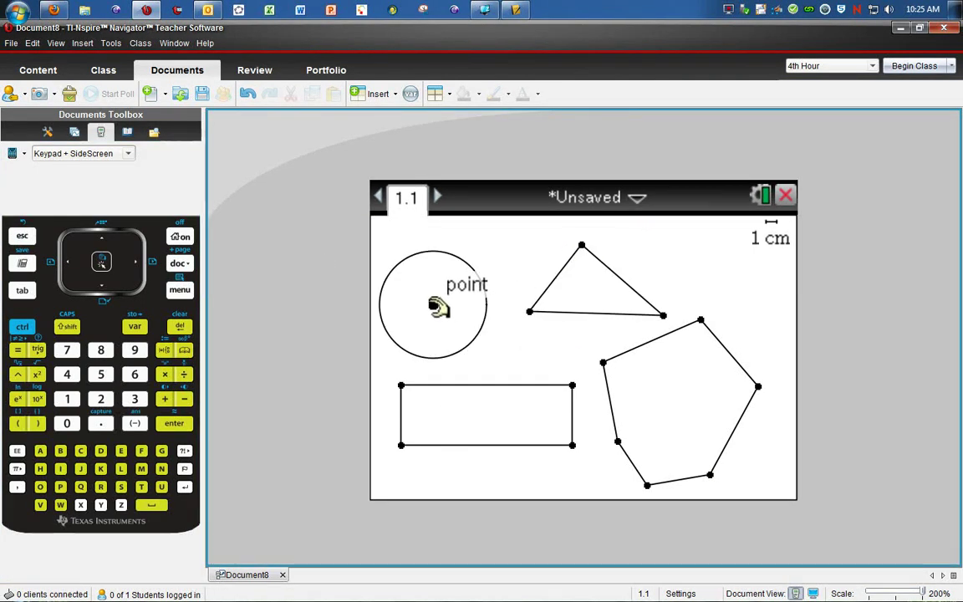
pyautogui.moveTo(435, 306); pyautogui.dragTo(459, 289)
pyautogui.moveTo(513, 268)
pyautogui.mouseDown()
pyautogui.moveTo(489, 270)
pyautogui.moveTo(520, 265)
pyautogui.mouseUp()
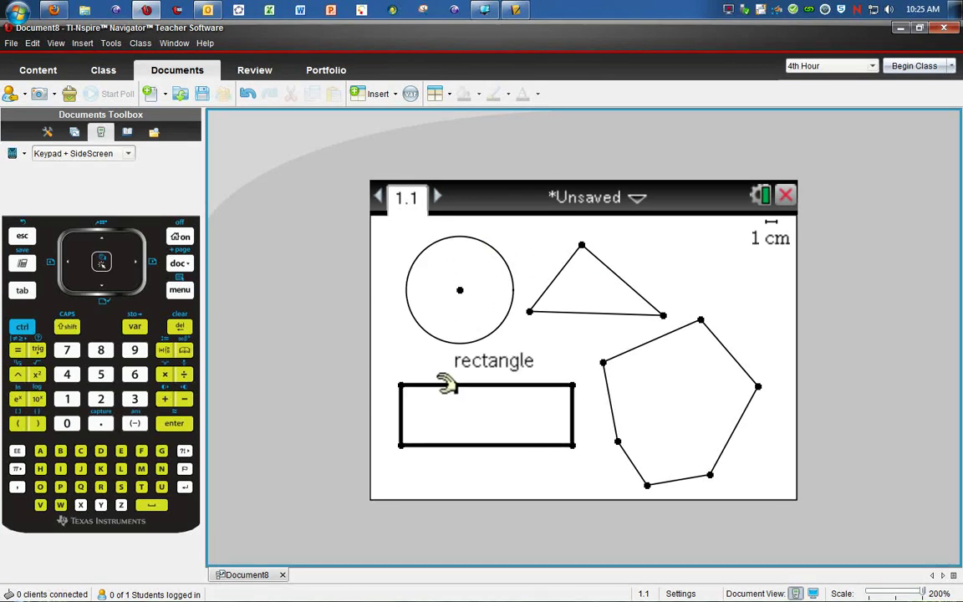
pyautogui.moveTo(402, 385); pyautogui.dragTo(411, 450)
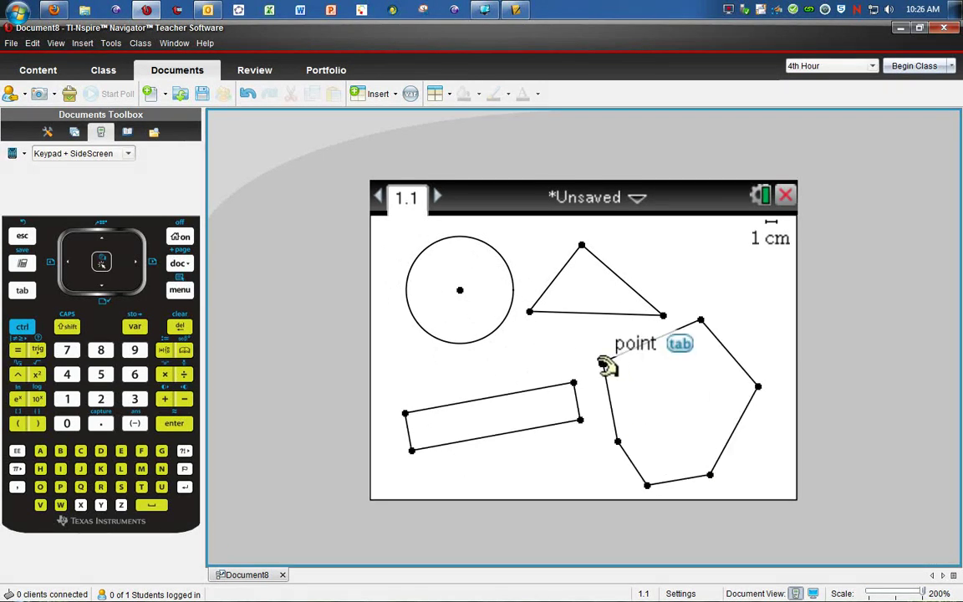
# Reshape the hexagon by dragging its left corners and shift it slightly higher.
pyautogui.moveTo(603, 362); pyautogui.dragTo(648, 389)
pyautogui.moveTo(699, 328); pyautogui.dragTo(703, 294)
pyautogui.moveTo(660, 355); pyautogui.dragTo(605, 361)
pyautogui.moveTo(602, 286)
pyautogui.mouseDown()
pyautogui.moveTo(604, 264)
pyautogui.moveTo(576, 279)
pyautogui.moveTo(619, 280)
pyautogui.moveTo(602, 282)
pyautogui.mouseUp()
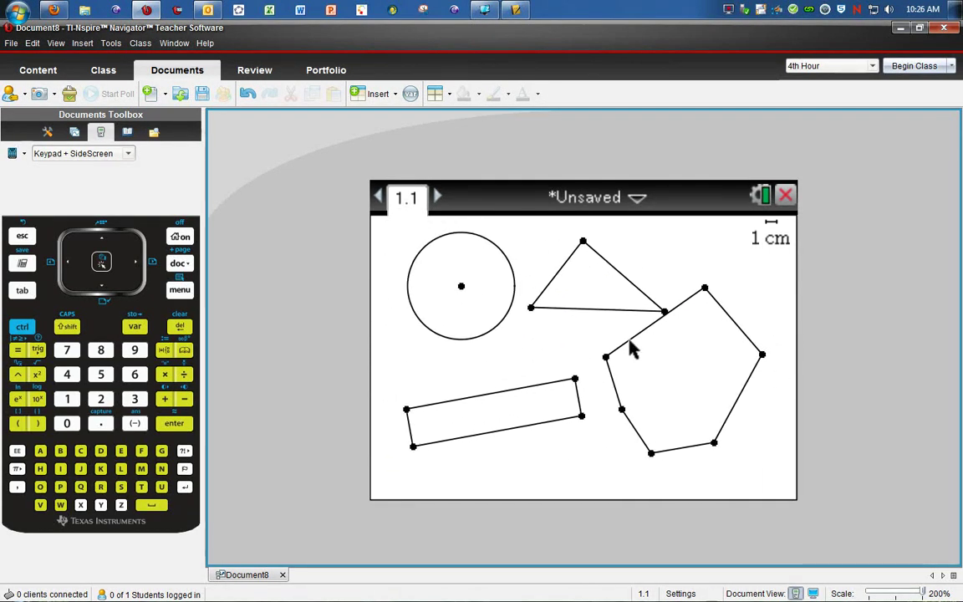
# Delete all shapes from the page, confirming with Yes.
pyautogui.click(184, 329)
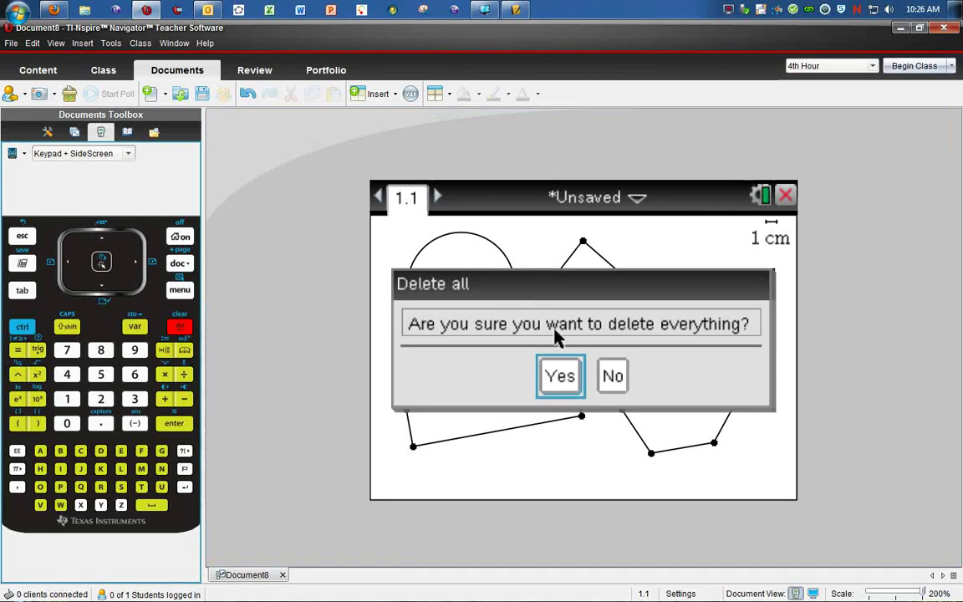
pyautogui.click(560, 378)
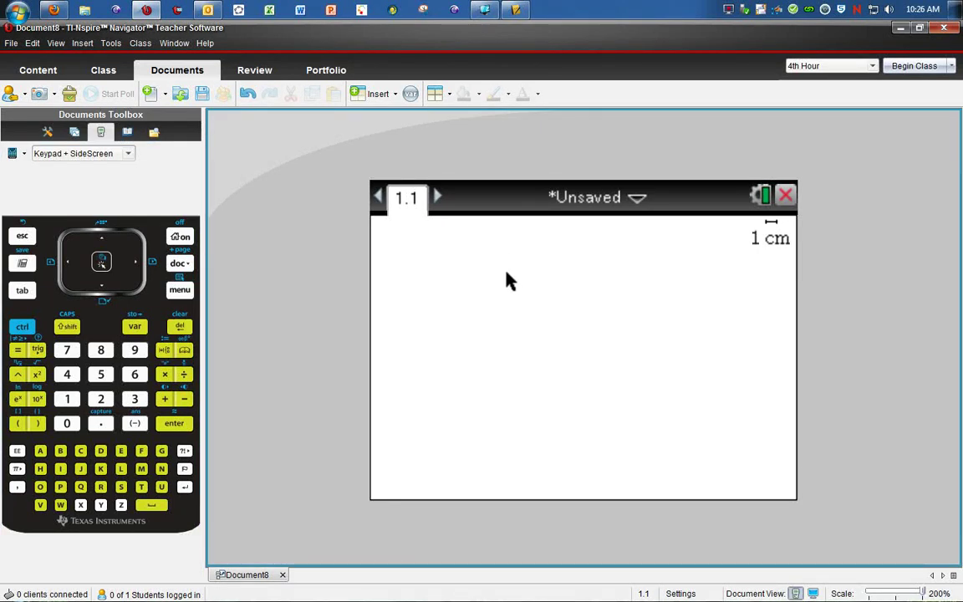